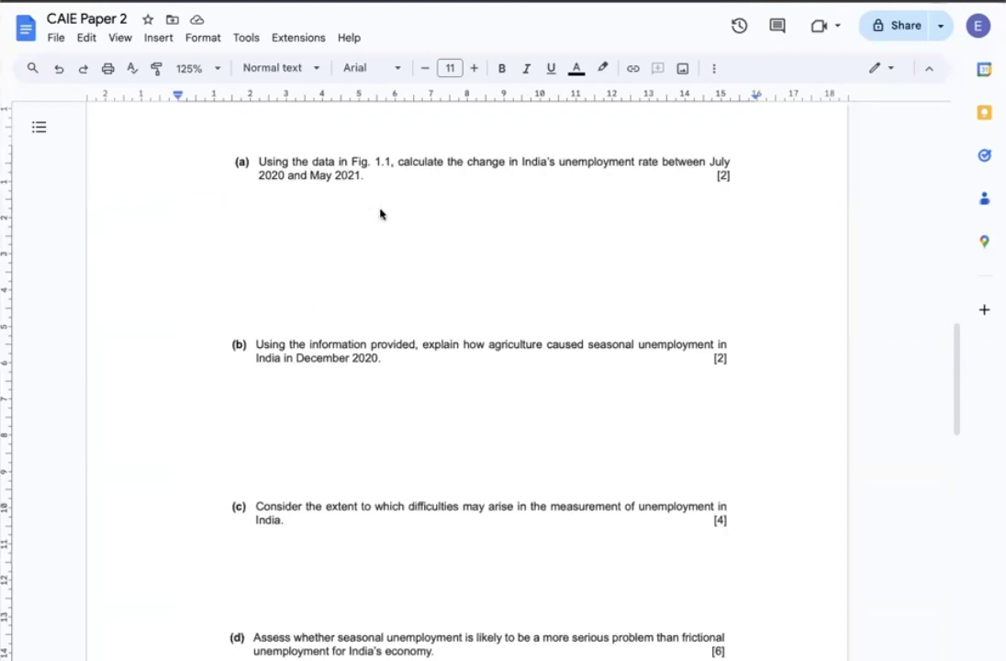
Paste the part (a) answer (unemployment rose from 7.4% to 11.9%, a 4.5% increase) and remove the extra blank line.
{"action": "scroll", "coordinate": [381, 213], "scroll_direction": "up", "scroll_amount": 15}
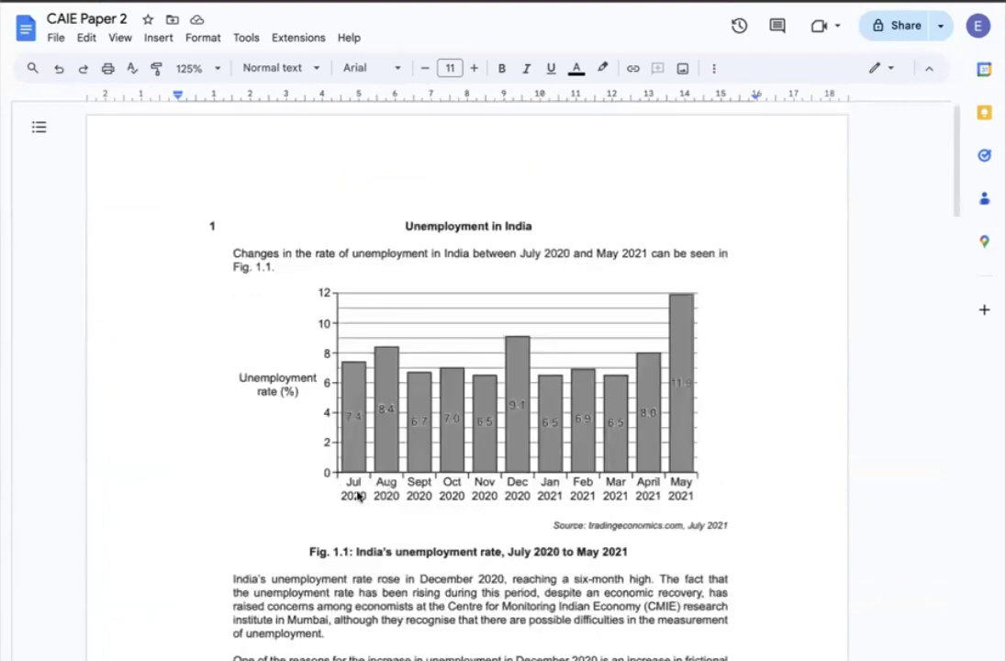
{"action": "scroll", "coordinate": [460, 460], "scroll_direction": "down", "scroll_amount": 9}
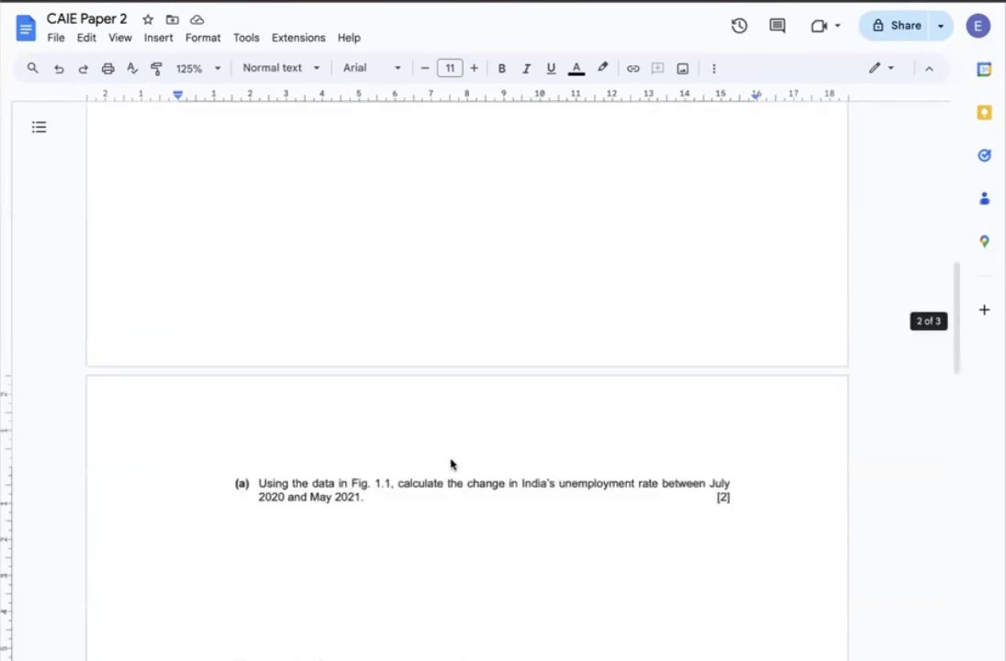
{"action": "scroll", "coordinate": [451, 463], "scroll_direction": "down", "scroll_amount": 2}
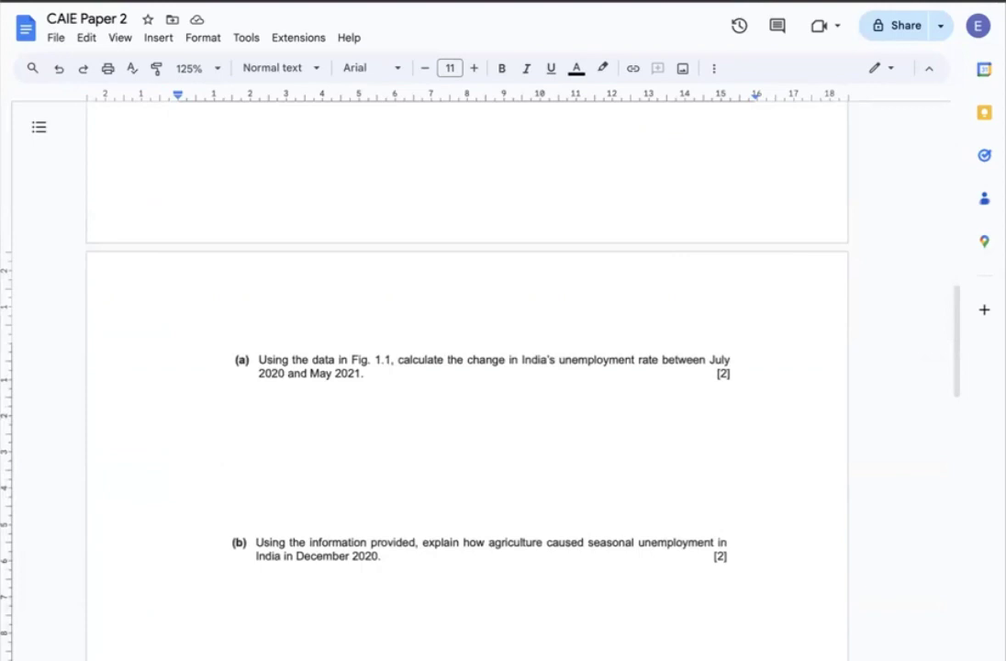
{"action": "left_click", "coordinate": [363, 424]}
{"action": "type", "text": "For the given period, India's unemployment rate has increased from 7.4% in July 2020 to 11.9% in May 2021 which is 4.5% increase."}
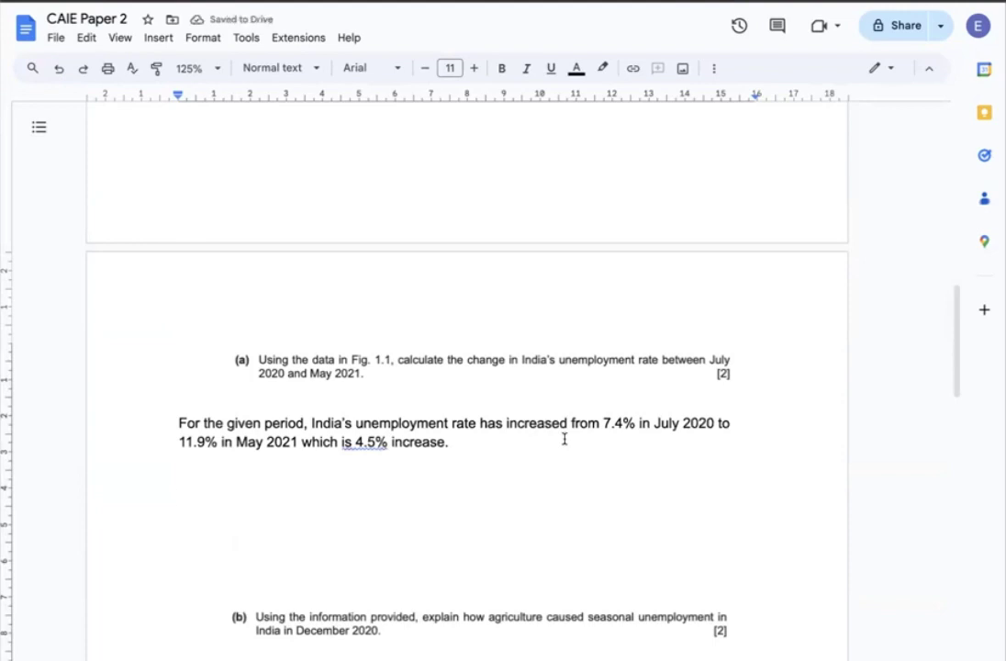
{"action": "left_click", "coordinate": [521, 522]}
{"action": "key", "text": "BackSpace"}
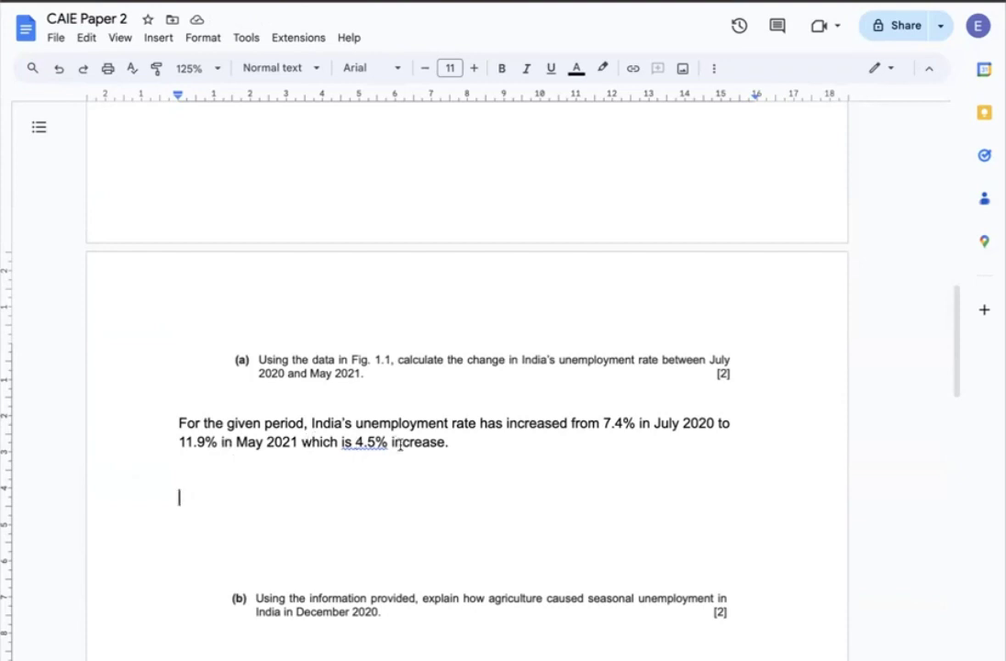
{"action": "scroll", "coordinate": [387, 451], "scroll_direction": "down", "scroll_amount": 3}
Paste the part (b) answer on 9.8 million lost winter harvesting jobs and delete surplus blank lines before part (c).
{"action": "scroll", "coordinate": [387, 487], "scroll_direction": "down", "scroll_amount": 6}
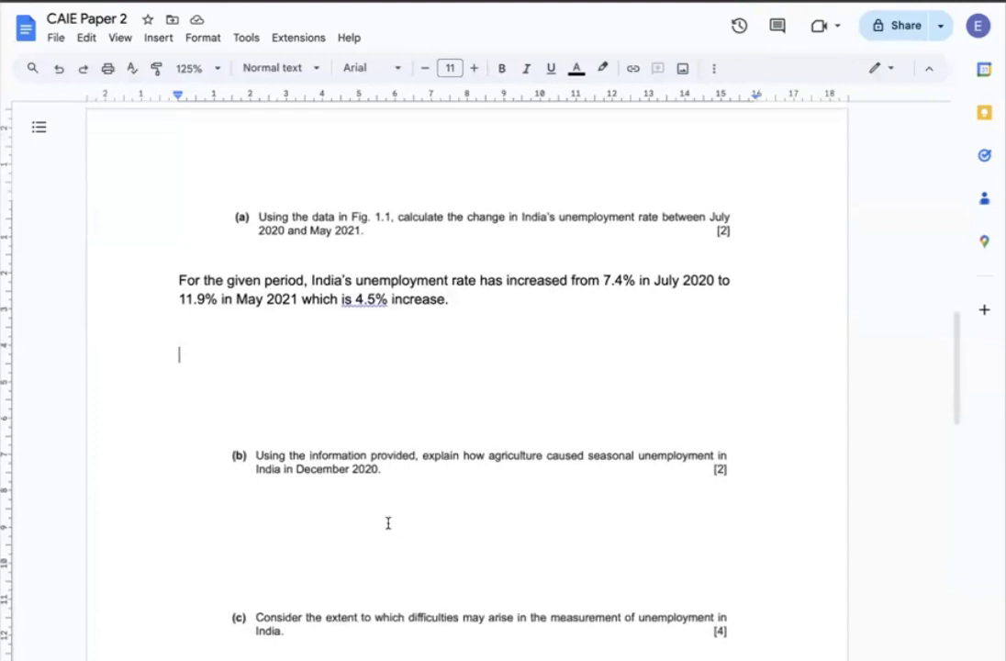
{"action": "left_click", "coordinate": [214, 242]}
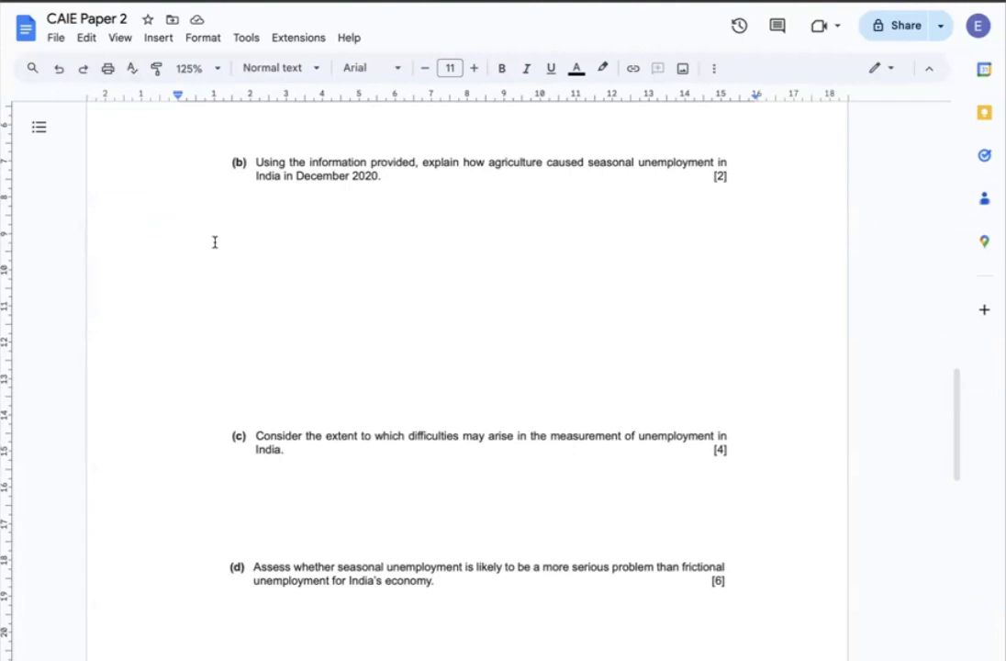
{"action": "type", "text": "Due to the nature of harvesting jobs gone or rarely demanded during the winter season, the agricultural sector has failed to absorb the influx of additional labour; Thus, in December 2020, 9.8 million jobs were gone in agriculture, creating more than the 6 million additional labour."}
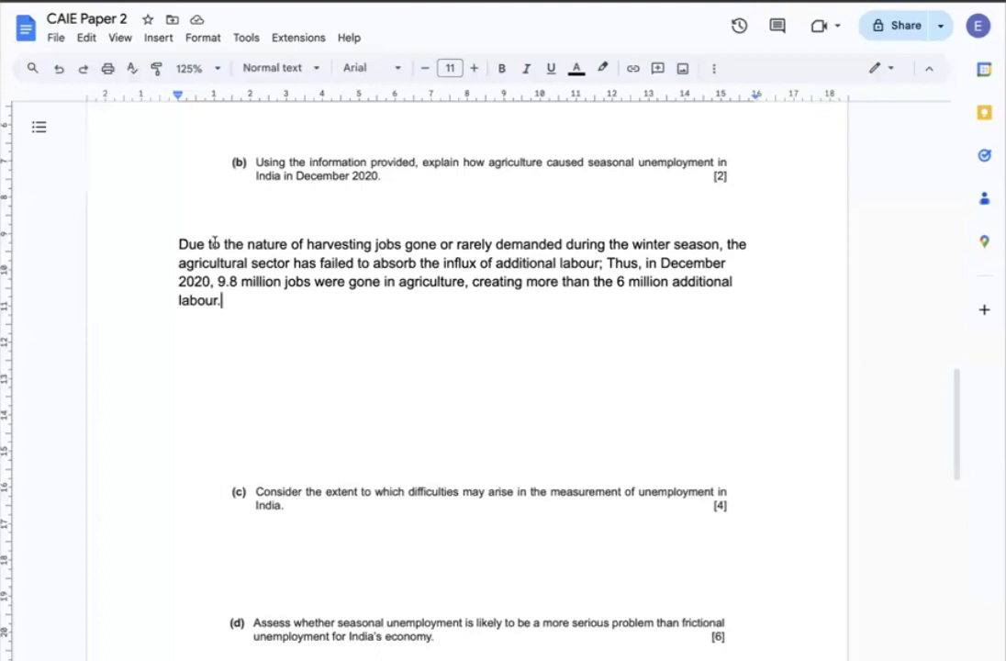
{"action": "left_click", "coordinate": [181, 373]}
{"action": "key", "text": "Delete"}
{"action": "key", "text": "Delete"}
{"action": "key", "text": "Delete"}
{"action": "key", "text": "Delete"}
{"action": "left_click", "coordinate": [200, 481]}
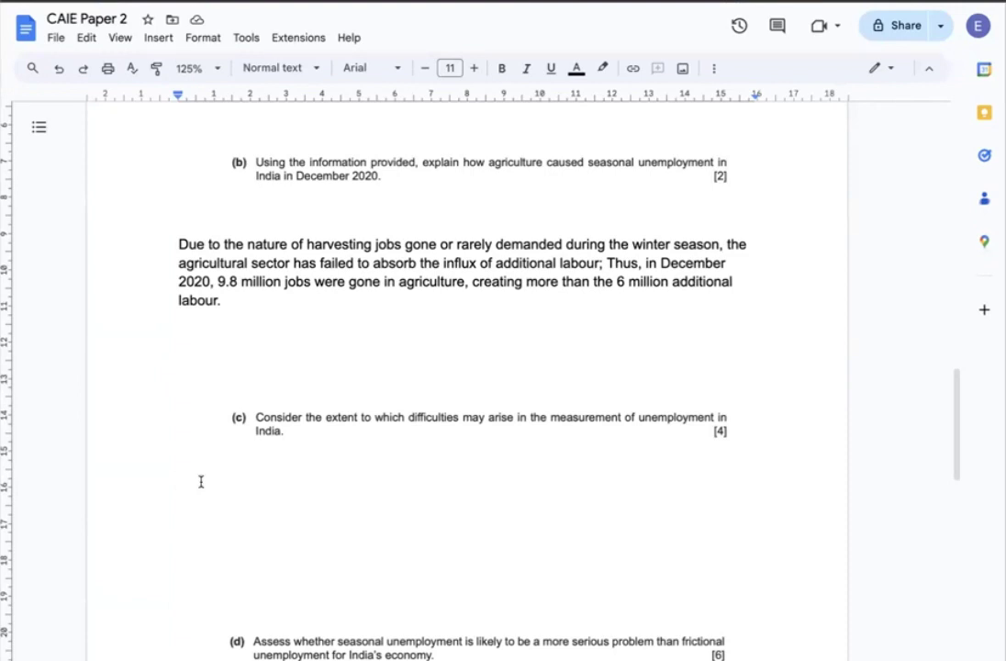
Paste the three-paragraph part (c) answer on hidden unemployment and underemployment, then move below question (d).
{"action": "type", "text": "There are a few difficulties that make the unemployment measurement in India challenging. Since there are diverse types of hidden unemployment exist.  For those who have given up actively seeking employment would be out of the labour force. And those who are currently ‘underemployed’ are simply regarded as employed even if they are not working at the fitting and rightful work. Or those who are doing only part-time jobs calculated as employed just like the full time job workers, all can make the unemployment rate measurement inaccurate.  In the case of India, actual unemployment is highly likely to be higher due to such hidden unemployment above. The Indian government must find it difficult to accurately track and calculate the accurate amount of labour force and the unemployment rates."}
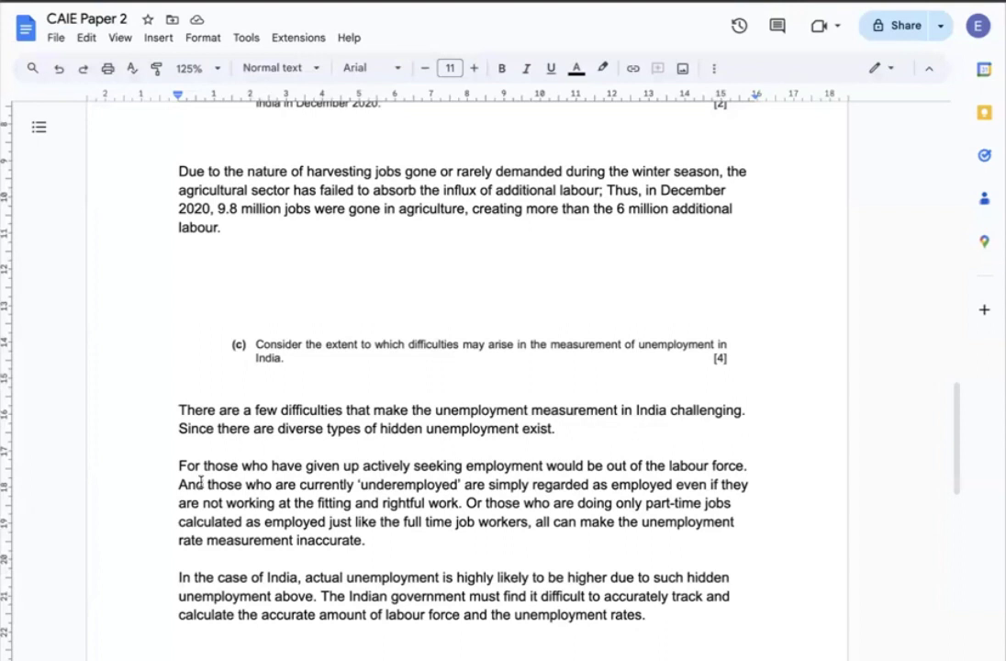
{"action": "scroll", "coordinate": [204, 233], "scroll_direction": "down", "scroll_amount": 10}
{"action": "left_click", "coordinate": [204, 233]}
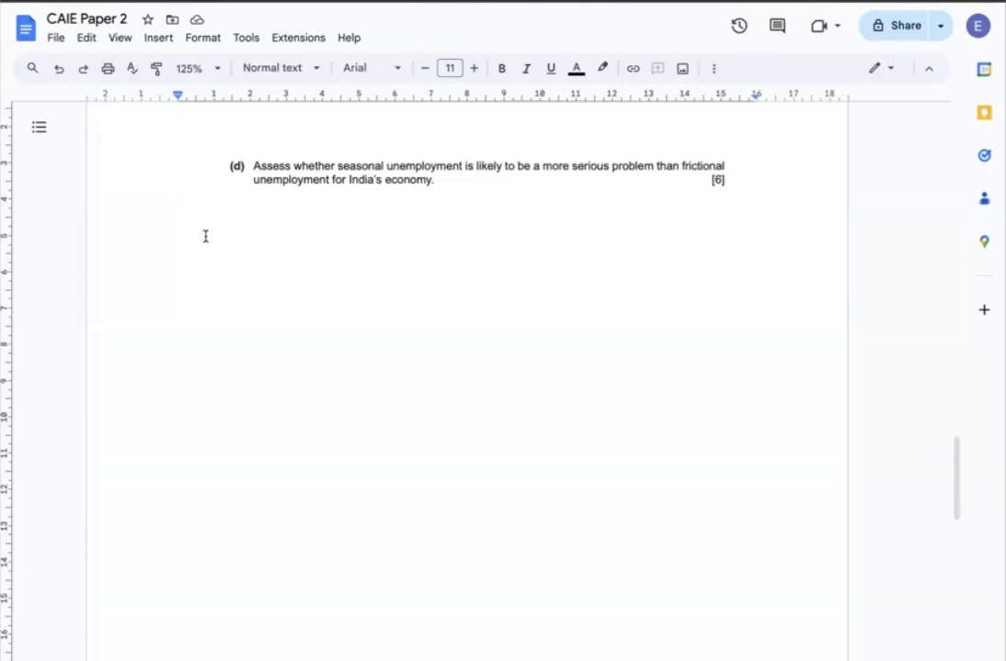
Paste the part (d) Intro and definition lines for both unemployment types and start a new line.
{"action": "type", "text": "Intro:  Define seasonal unemployment and frictional unemployment."}
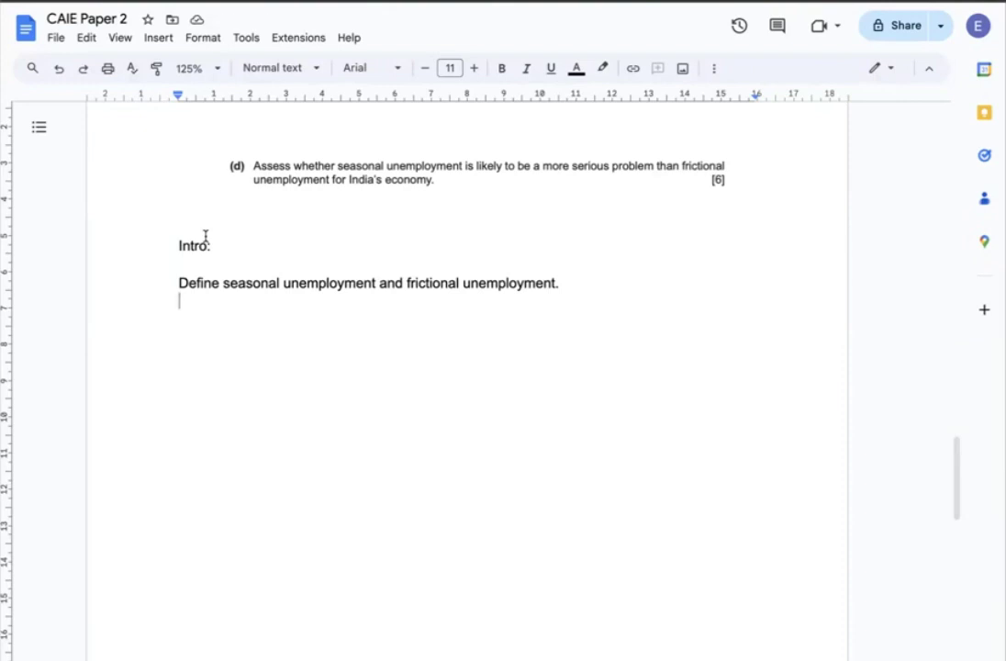
{"action": "key", "text": "Return"}
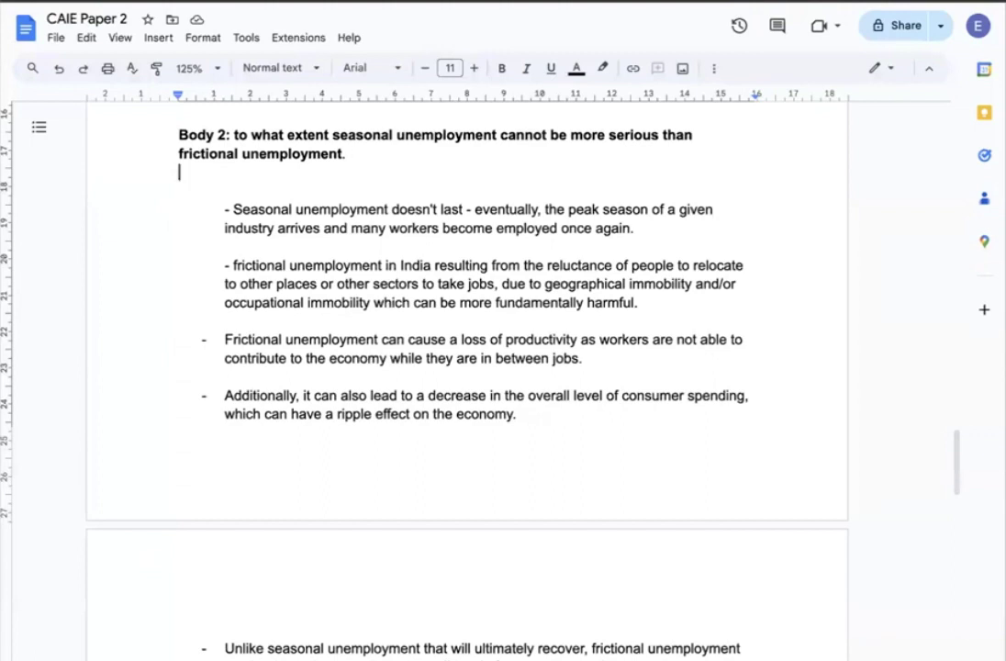
Paste the part (e) Intro defining fiscal, monetary and supply-side measures beneath question (e).
{"action": "scroll", "coordinate": [616, 517], "scroll_direction": "down", "scroll_amount": 3}
{"action": "left_click", "coordinate": [616, 516]}
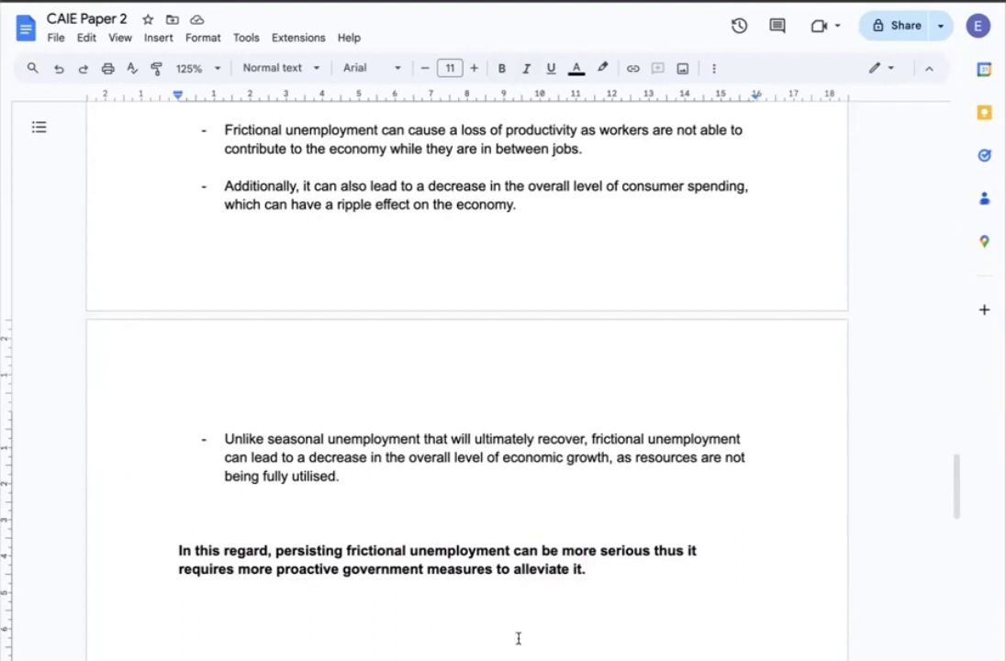
{"action": "key", "text": "ctrl+End"}
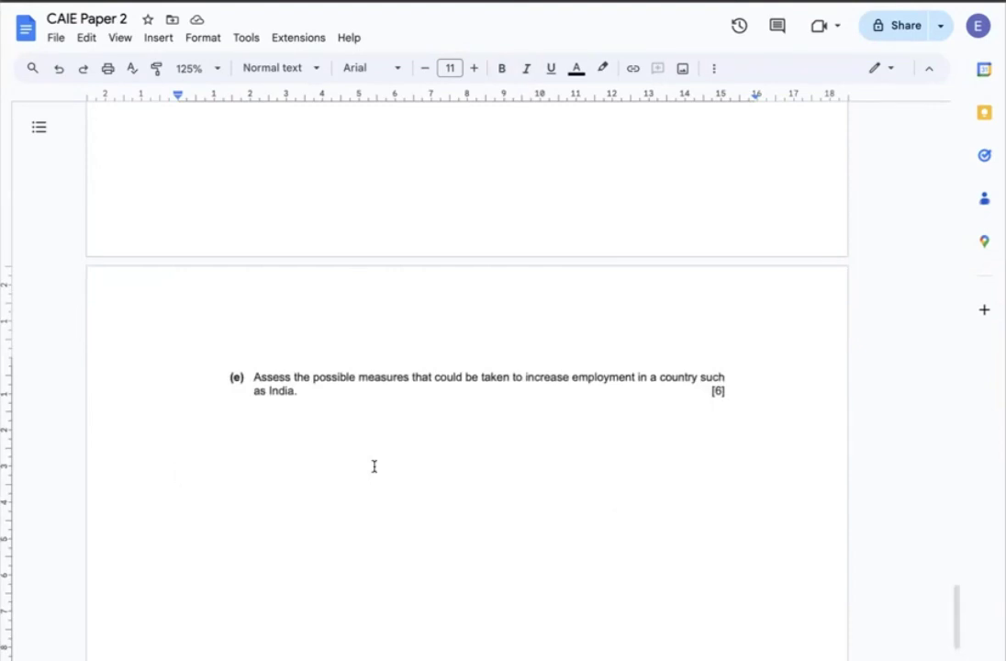
{"action": "type", "text": "Intro:  Define government measures to increase employment: fiscal, monetary and supply side policies"}
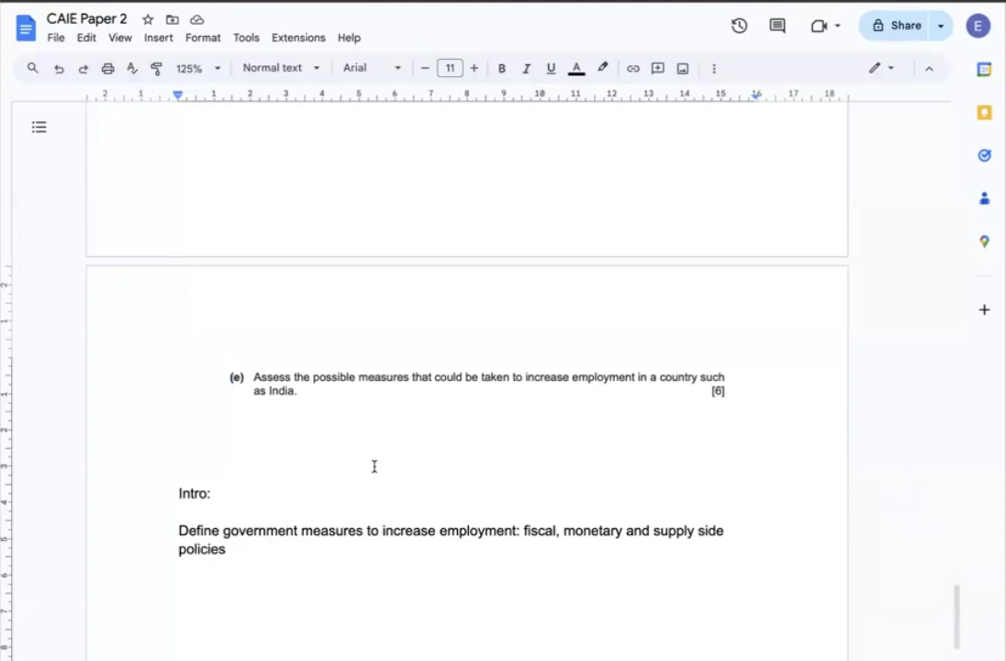
{"action": "scroll", "coordinate": [375, 467], "scroll_direction": "down", "scroll_amount": 4}
{"action": "left_click", "coordinate": [374, 466]}
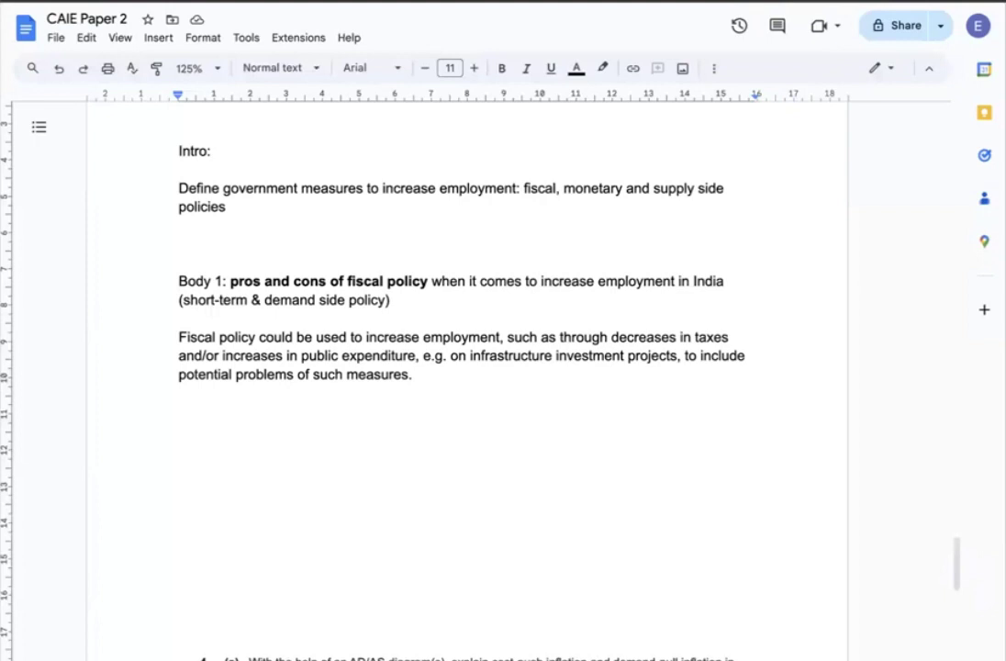
Paste the Body 2 monetary policy and Body 3 supply-side policy sections into the part (e) plan.
{"action": "type", "text": "Body 2: pros and cons of monetary policy when it comes to increase employment in India (short-term & demand side policy)  Monetary policy could be used to increase employment, such as through decreases in interest rates and/or increases in the money supply, to include potential problems of such measures."}
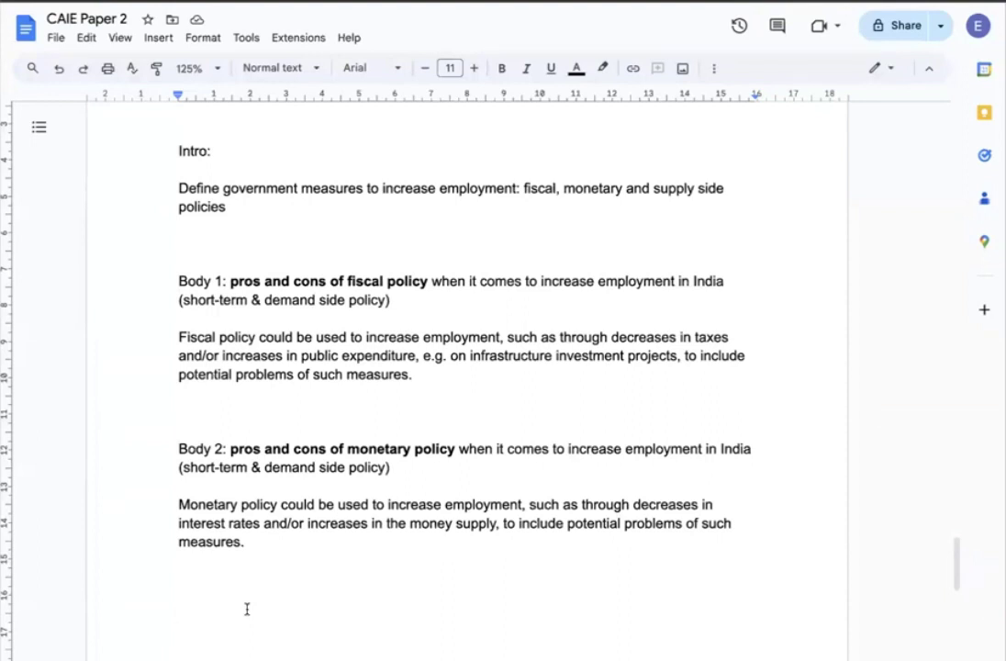
{"action": "key", "text": "ctrl+z"}
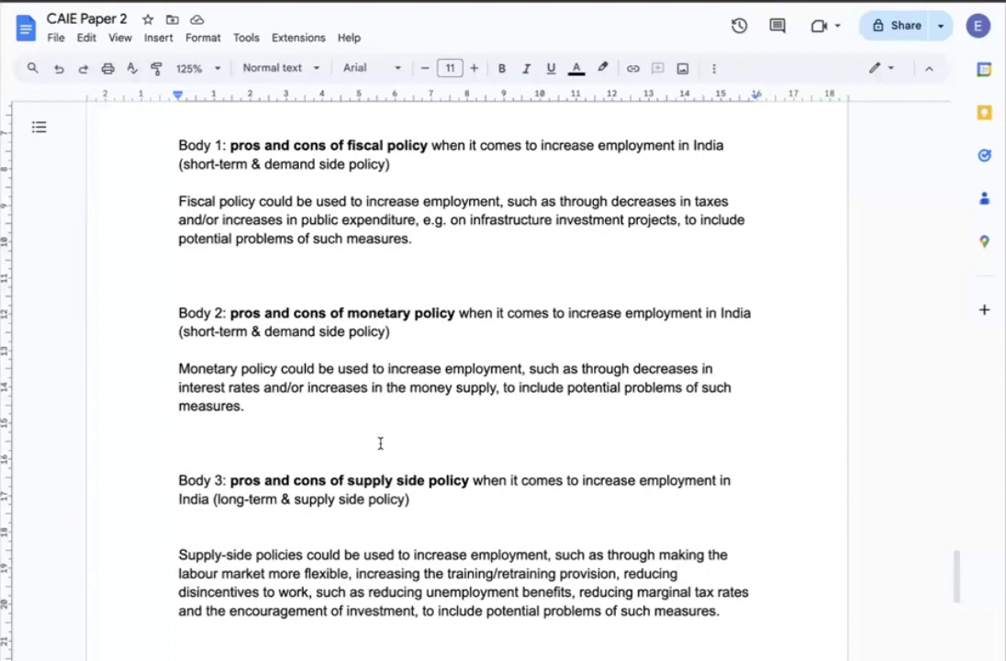
Bring question 4 on cost-push and demand-pull inflation into view and add a blank line under part (a).
{"action": "scroll", "coordinate": [380, 443], "scroll_direction": "down", "scroll_amount": 1}
{"action": "scroll", "coordinate": [385, 445], "scroll_direction": "up", "scroll_amount": 3}
{"action": "scroll", "coordinate": [385, 447], "scroll_direction": "up", "scroll_amount": 1}
{"action": "scroll", "coordinate": [384, 447], "scroll_direction": "down", "scroll_amount": 3}
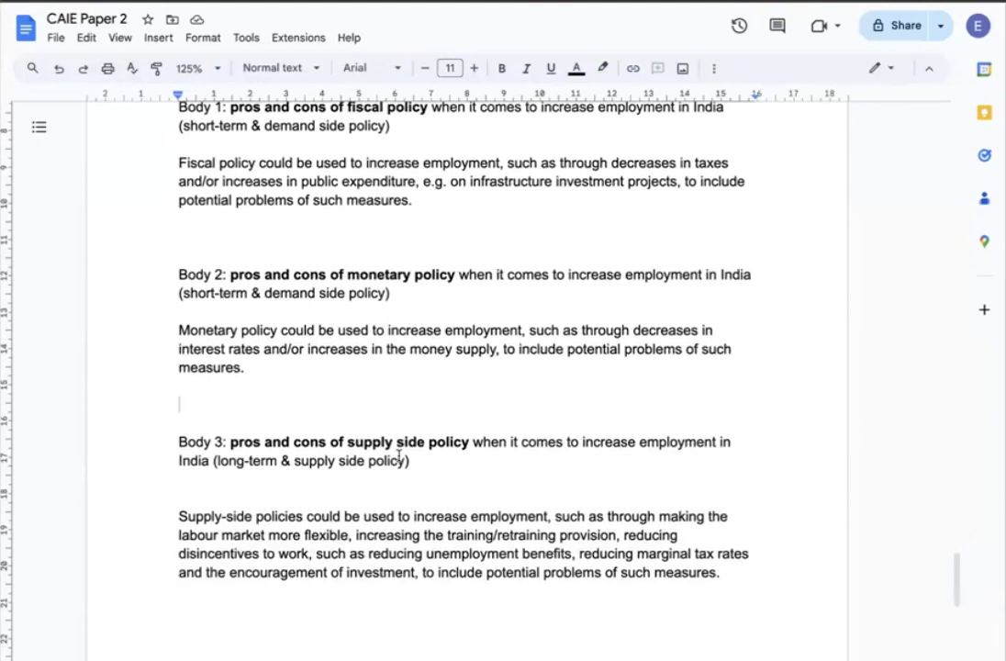
{"action": "scroll", "coordinate": [399, 456], "scroll_direction": "down", "scroll_amount": 15}
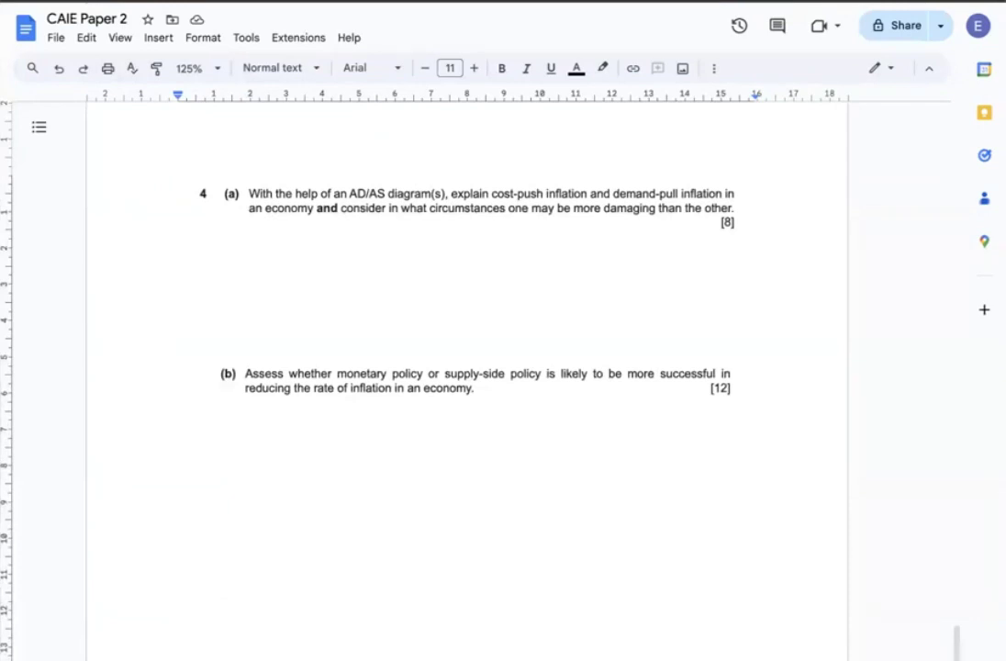
{"action": "left_click", "coordinate": [368, 281]}
{"action": "key", "text": "Tab"}
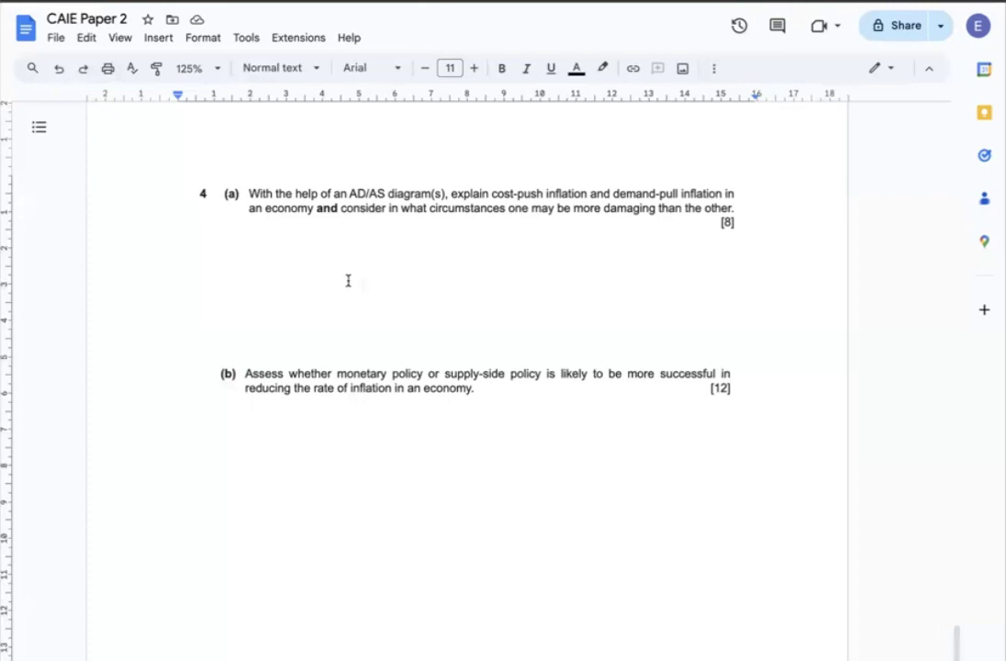
{"action": "left_click", "coordinate": [169, 260]}
Paste the Intro defining inflation and the bold B1 section on cost-push and demand-pull inflation under 4(a).
{"action": "key", "text": "Return"}
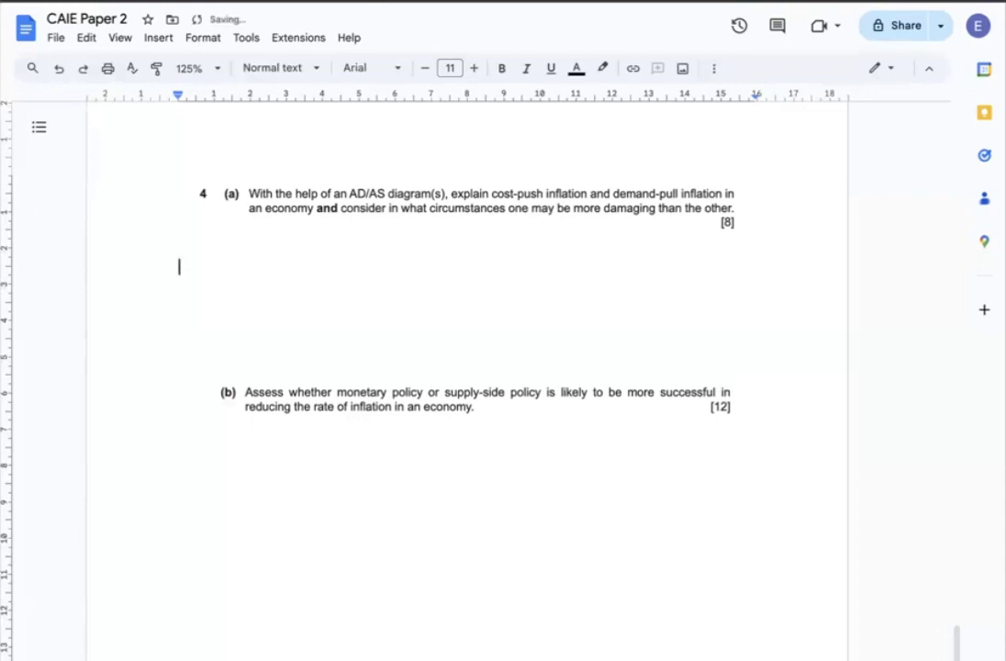
{"action": "type", "text": "Intro  Define inflation, stabilising price level as a macroeconomic objective"}
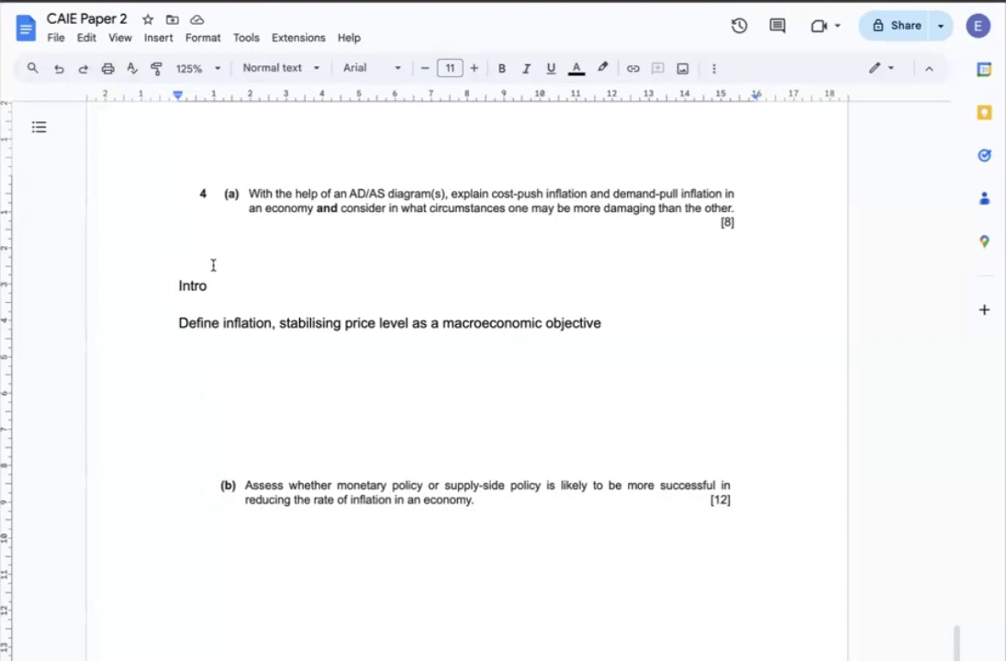
{"action": "type", "text": "B1: What are cost-push and demand-pull inflation  Cost Push Inflation arises from rise in the cost of production inputs Demand Pull Inflation occurs when demand for goods and services overwhelms supply. Cost Push Inflation can lead to economic stagnation or recession Demand Pull Inflation typically leads to economic growth. AD/AS Diagram showing both types of inflations"}
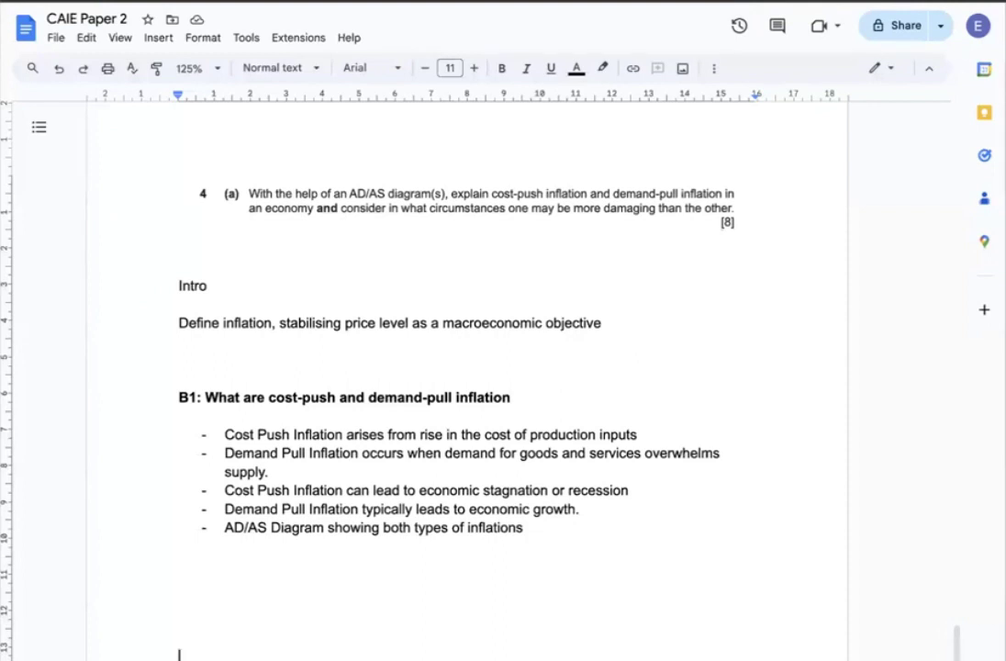
Paste the B2 section on when each inflation type is more damaging below the B1 bullets.
{"action": "left_click", "coordinate": [187, 564]}
{"action": "type", "text": "B2: In what circumstances one may be more damaging than the other.  When one country’s economy is in the state of decline, such as in recession in the business cycle, cost-push inflation can be more damaging. Cost-push inflation leads to higher prices for consumers, decreased economic output, and increased unemployment causing economic stagnation or recession, reduction in real incomes, lower discretionary spending, and erosion of investor confidence and worsening economic equity.  When a country’s economy is in upwarding stage, uncontrolled demand-pull inflation can be more damaging. By culminating in an upward spiral of prices, has far-reaching impacts on the dynamics of an economy. Rising prices: Household budgets are affected, especially lower-income groups spending more on essentials. Erosion of purchasing power: The value of money declines, leading to reduced consumer spending. Economic distortions: Concentrated production could make economies vulnerable to sector-specific downturns."}
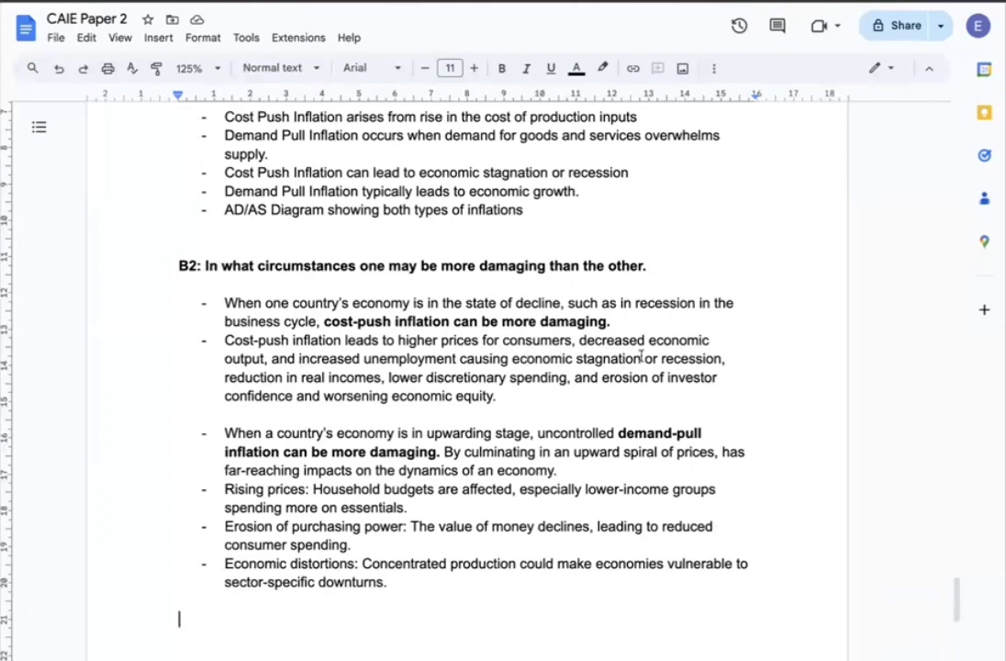
{"action": "left_click", "coordinate": [210, 434]}
Paste the 4(b) Intro defining both policies and the bold B1 section on short-term monetary policy.
{"action": "scroll", "coordinate": [218, 649], "scroll_direction": "down", "scroll_amount": 10}
{"action": "left_click", "coordinate": [244, 213]}
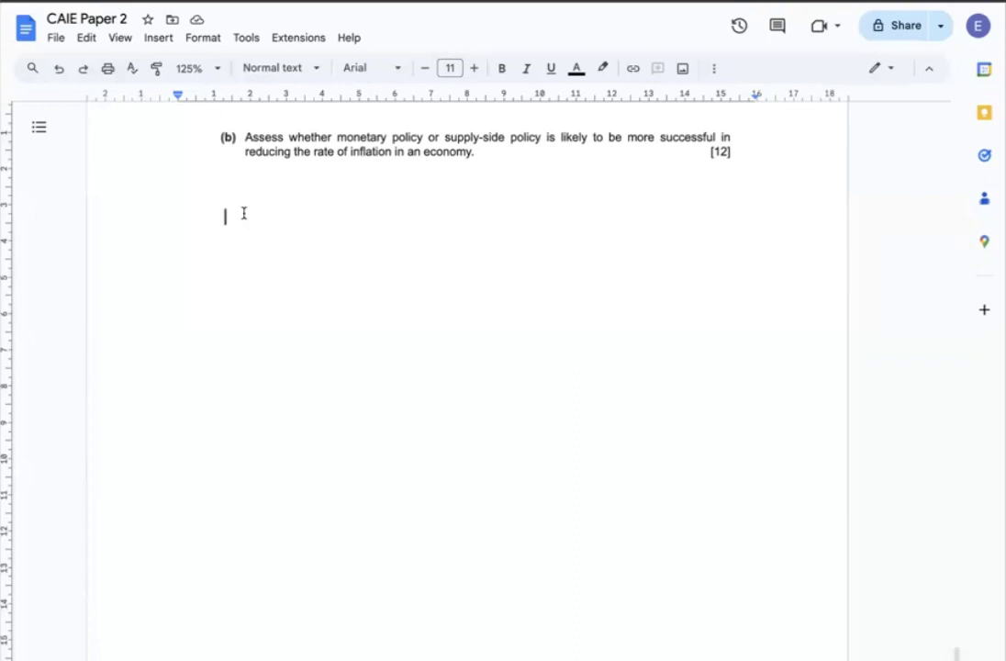
{"action": "type", "text": "Intro  Define: monetary policy, supply side policy and stabilising inflation as a macroeconomic objective."}
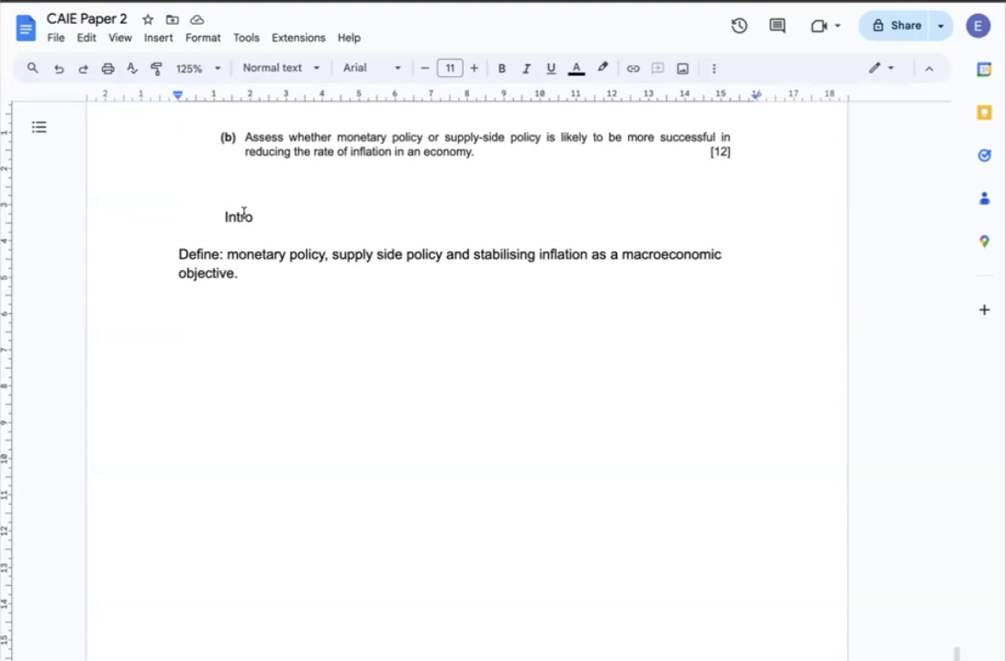
{"action": "type", "text": "B1: Monetary policy can be more successful to manage inflation → in the short-term Explain the types of monetary policy appropriate to a contractionary monetary And how it works to decreases inflation—> decreasing AD Explanation of the pros and cons of monetary policy to reduce the rate of inflation in an economy. Particularly more effective for demand pull inflation"}
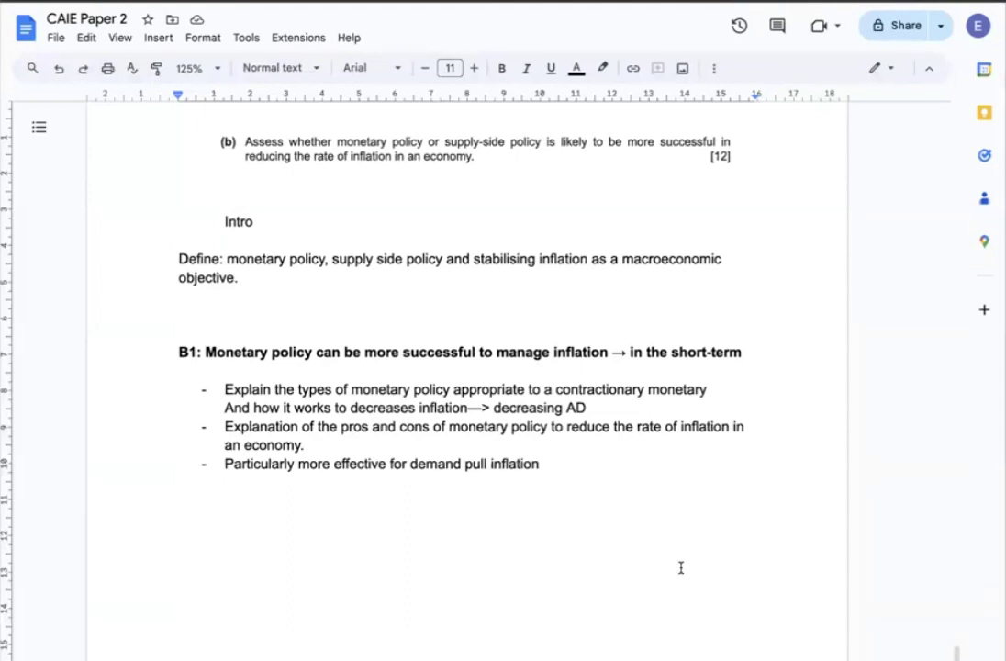
Paste a bold B2 section on supply-side policy's long-term success, then a conclusion linking success to inflation type.
{"action": "type", "text": "B2: B1: Supply side policy can be more successful to manage inflation → in the long-term  - Explain the types of supply-side policy to reduce the rate of inflation such as making the labour market more flexible, increased expenditure on education and training and promotion of competition in markets. - Explain the pros and cons of supply-side policy to reduce the rate of inflation in an economy. - Particularly more effective for cost-push inflation"}
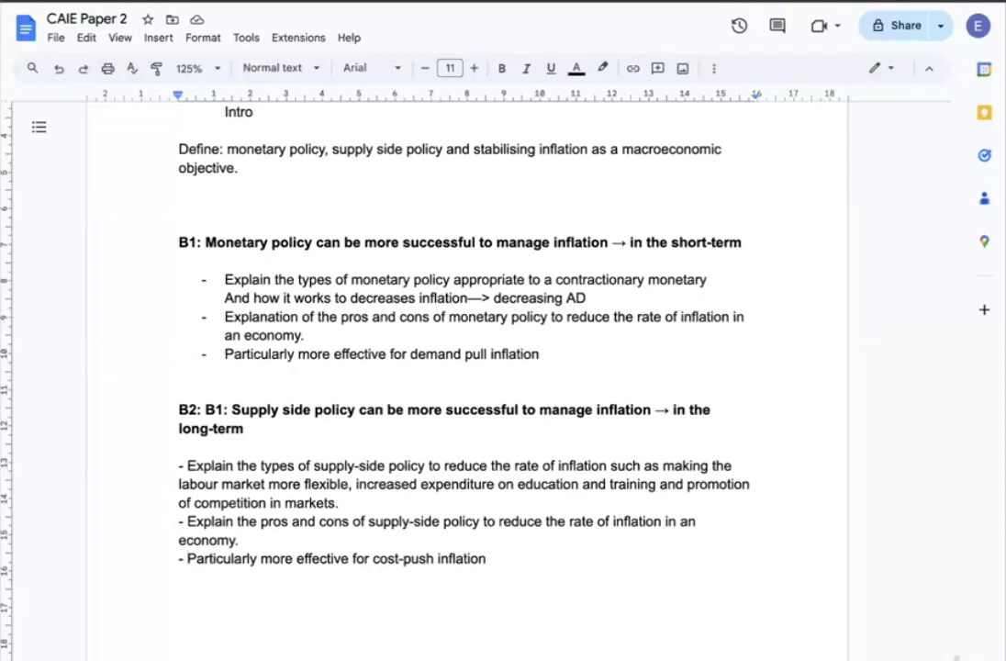
{"action": "left_click", "coordinate": [359, 631]}
{"action": "type", "text": "Conclusion: what is more successful is largely relying on the very type of inflation that the country experiences."}
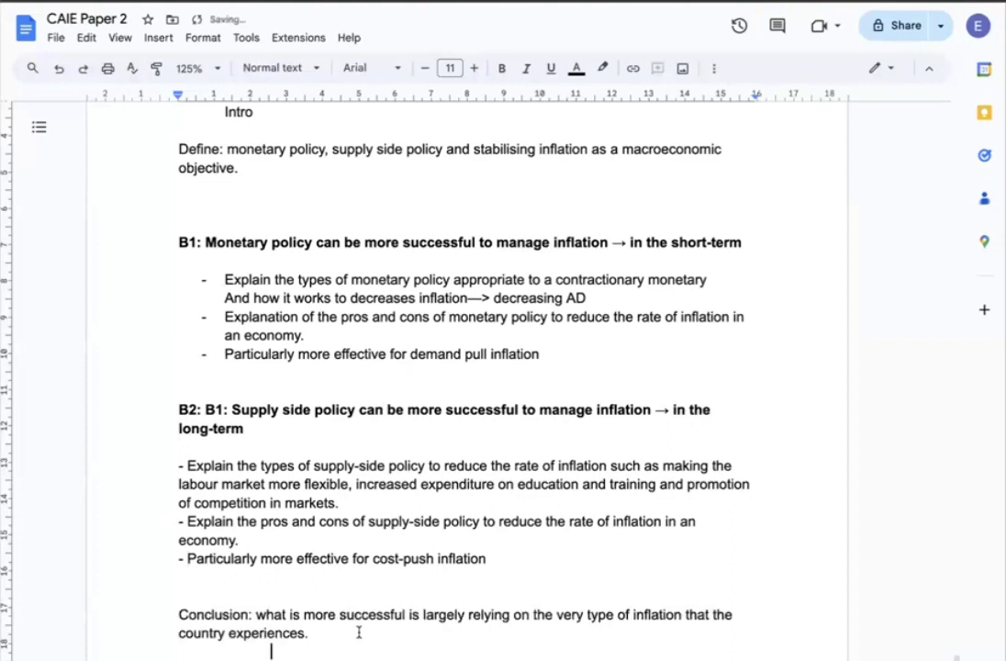